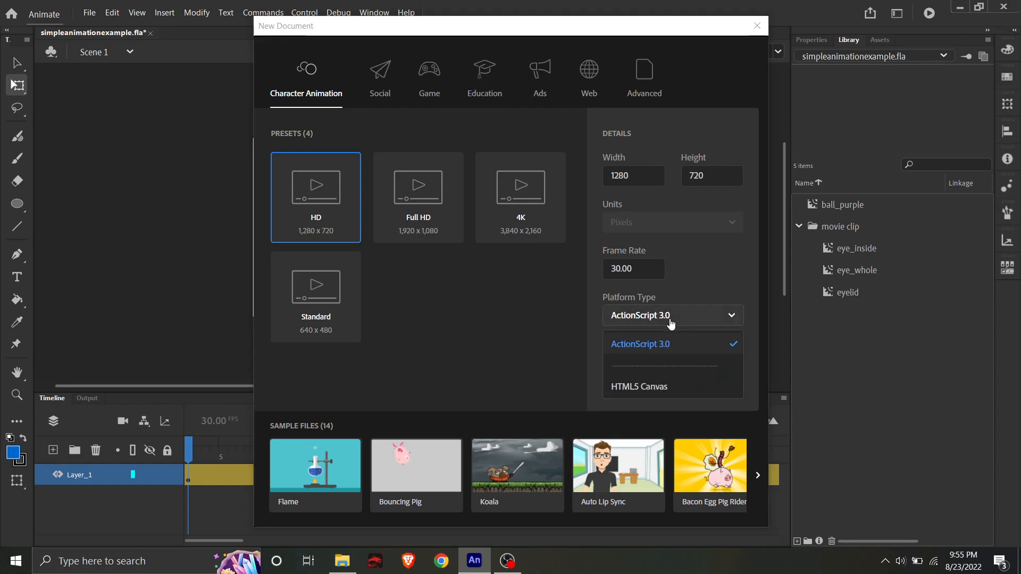
- Create a new document from the HD preset at 1280 × 720 pixels and 30 fps
left_click(648, 321)
left_click(721, 386)
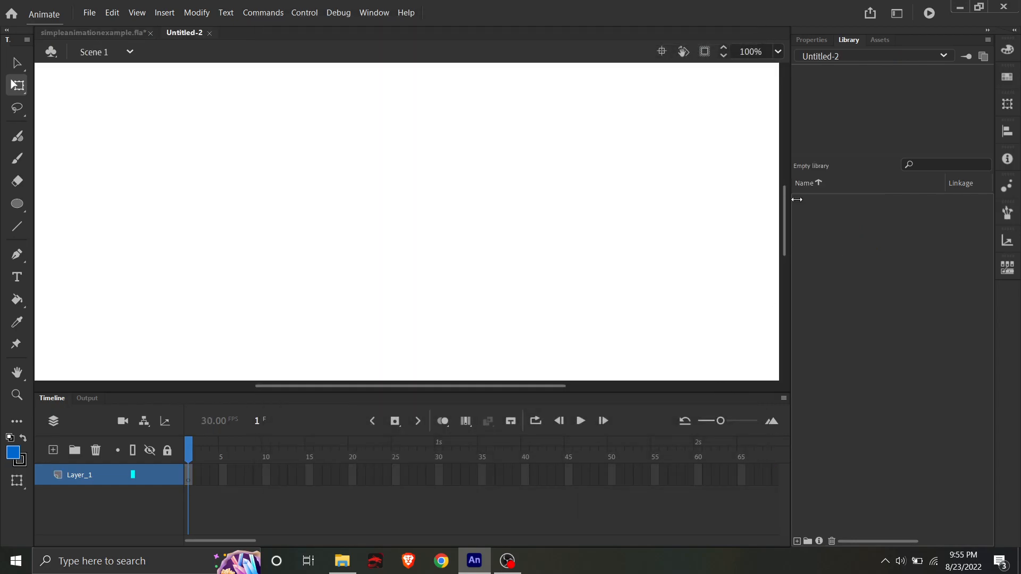
left_click(778, 51)
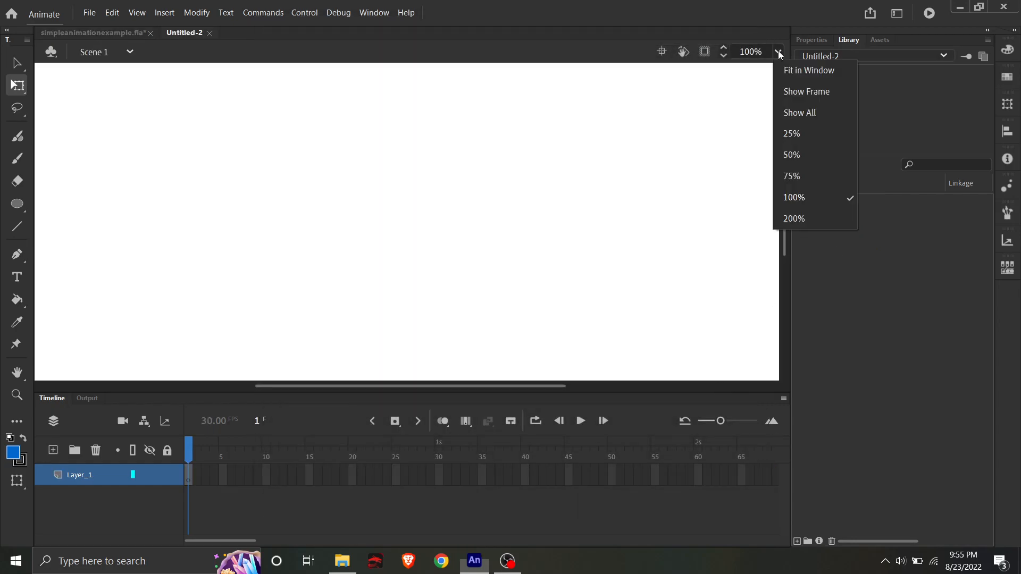
left_click(785, 153)
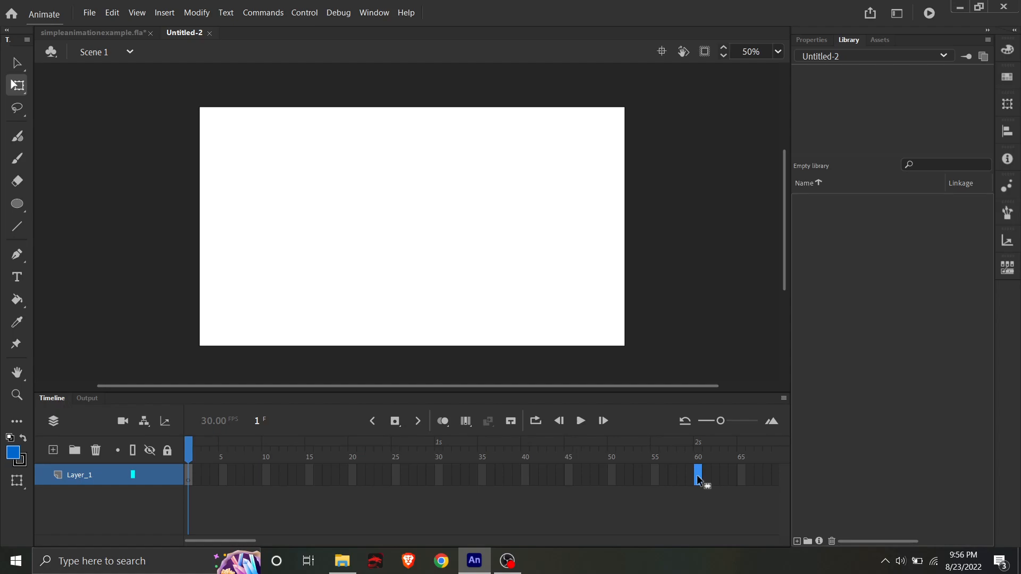
- Extend Layer_1 to frame 60 and return the playhead to frame 1
key("F5")
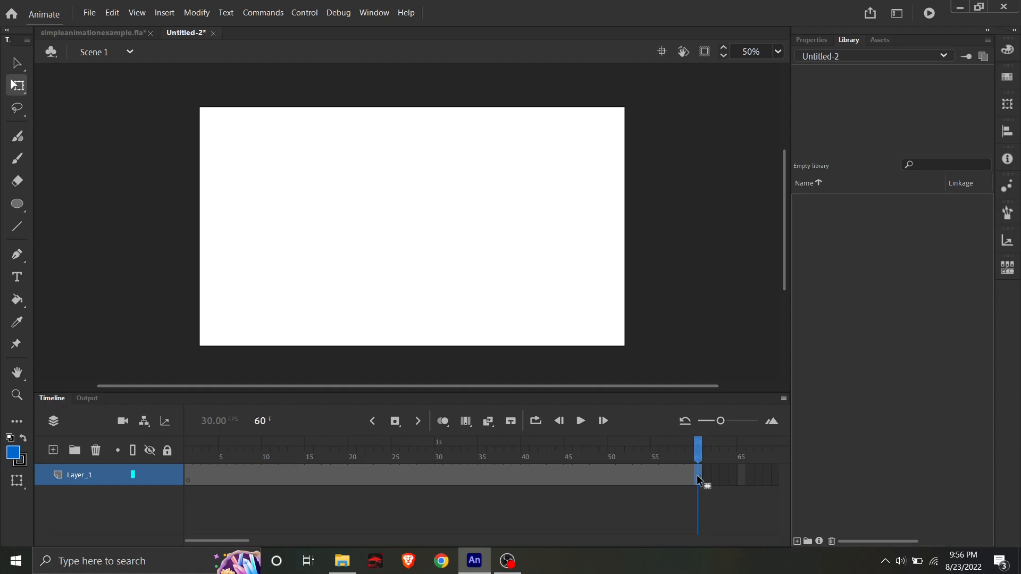
left_click_drag(698, 456, 205, 455)
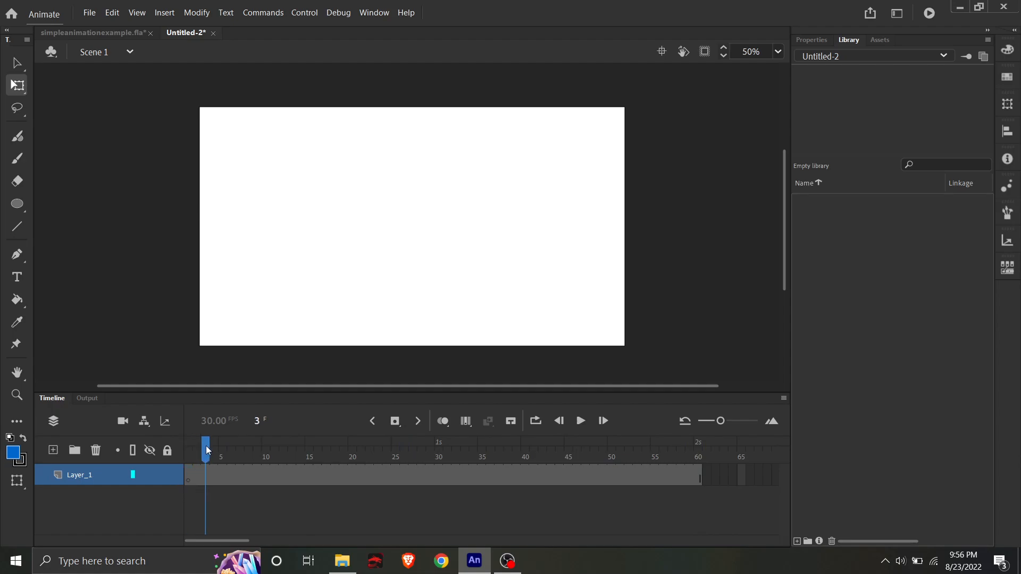
left_click_drag(206, 451, 188, 452)
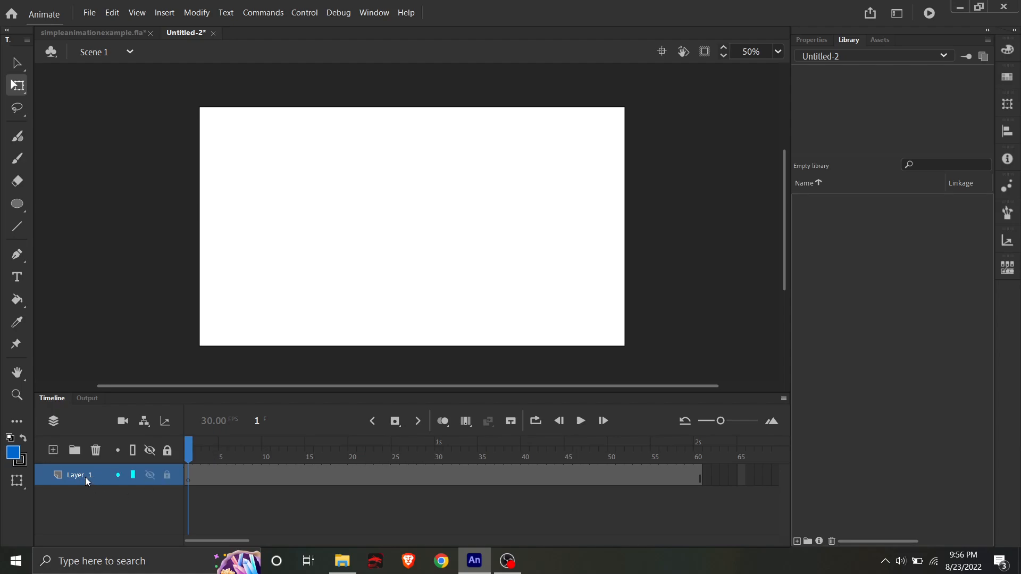
- Draw a blue circle with a black outline in Object Drawing mode and place it against the stage's left edge
left_click(18, 204)
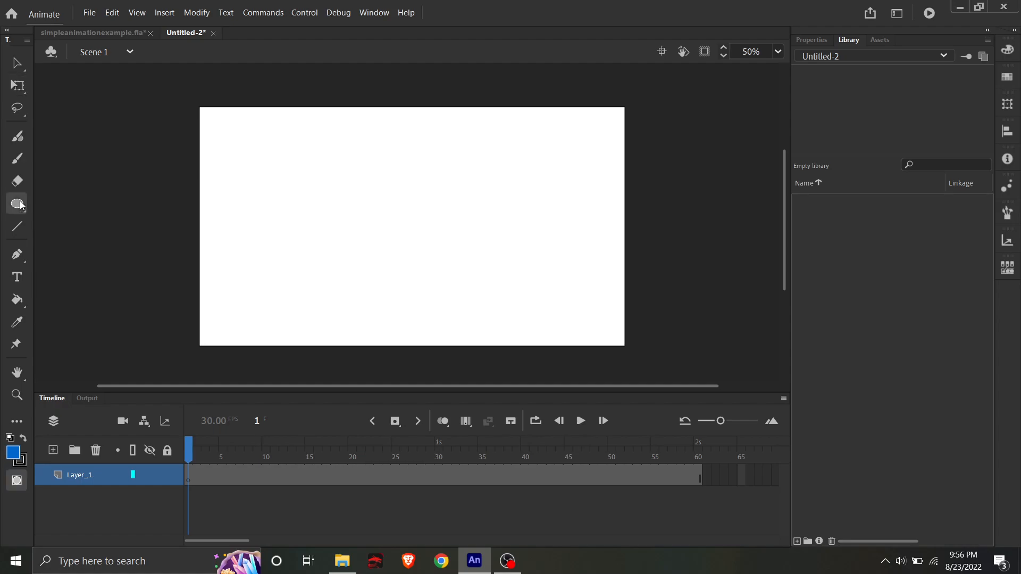
left_click(22, 487)
left_click_drag(261, 165, 362, 261)
left_click(21, 65)
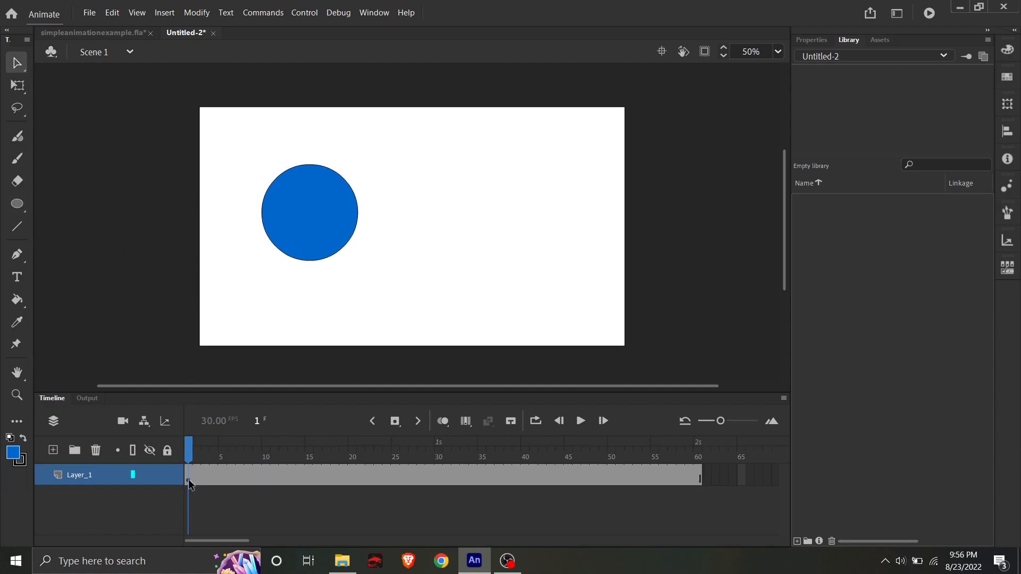
left_click_drag(328, 202, 265, 211)
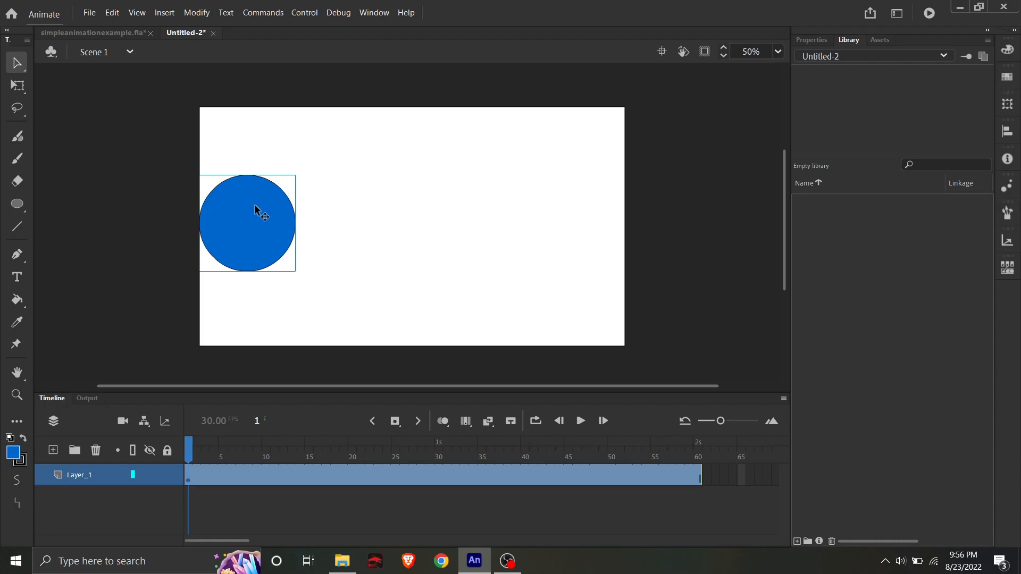
- Convert the blue circle to a Movie Clip symbol named ball_blue in the library root
left_click_drag(317, 161, 193, 296)
key("F8")
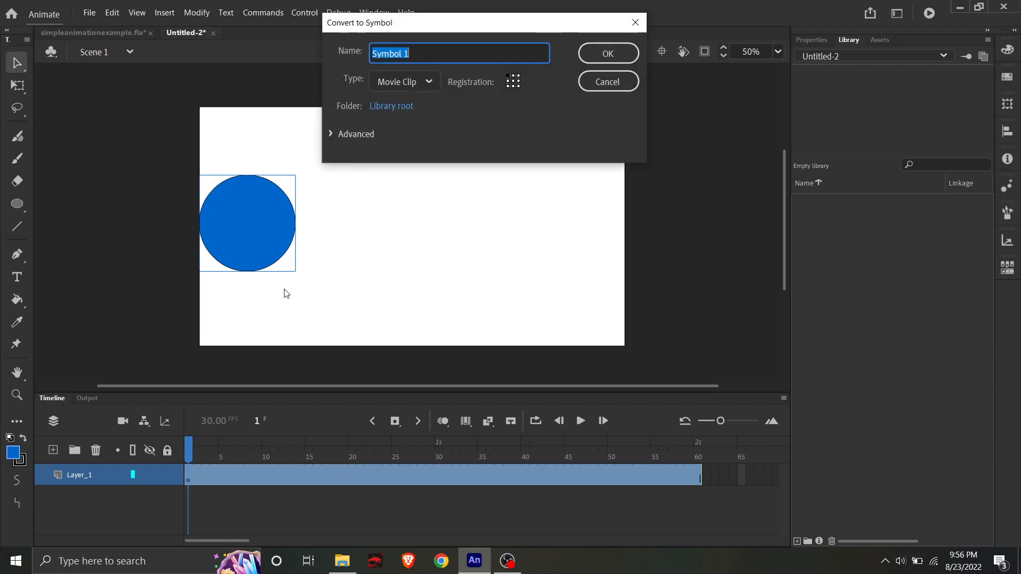
type("ball_blue")
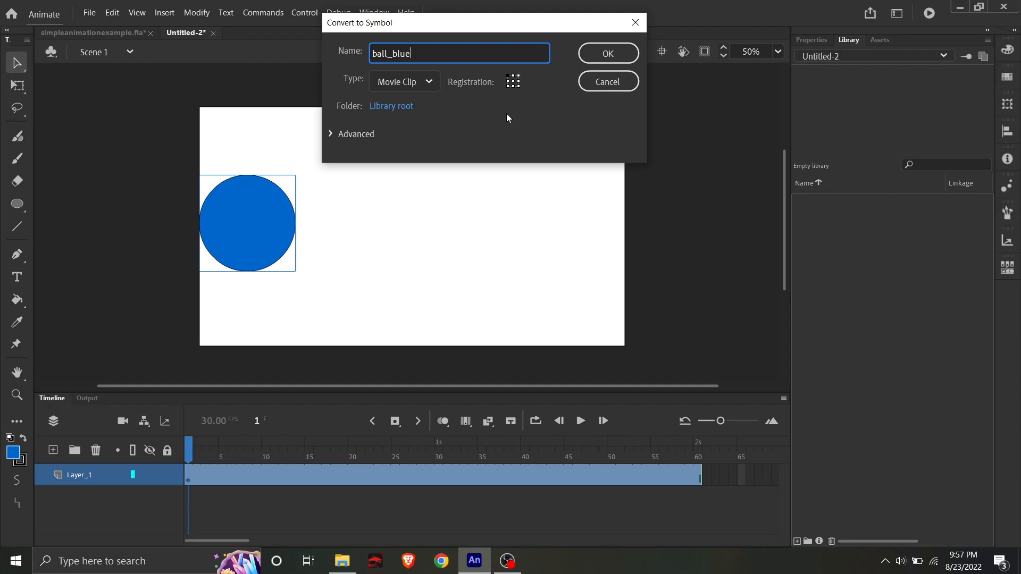
left_click(406, 108)
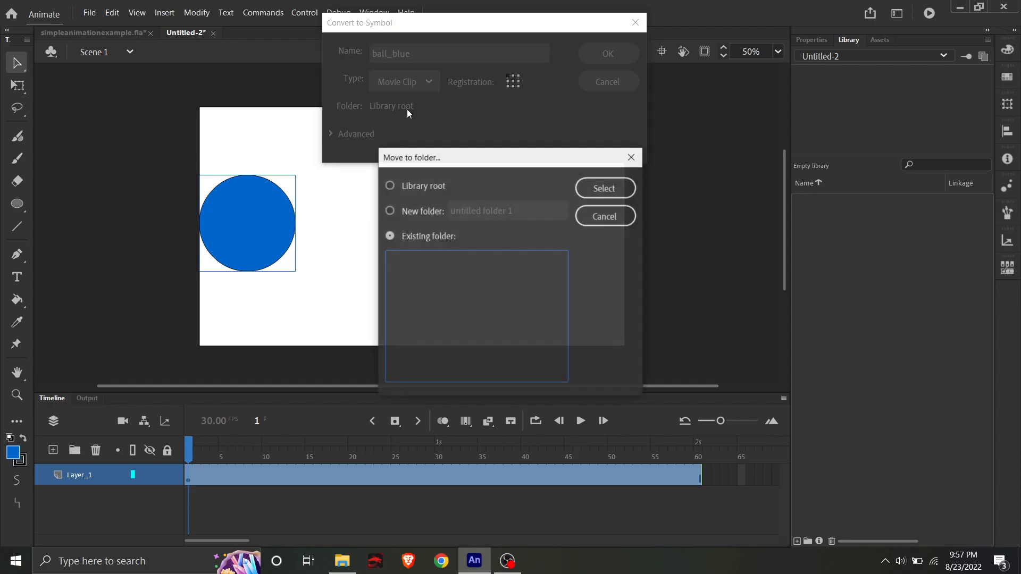
left_click(606, 215)
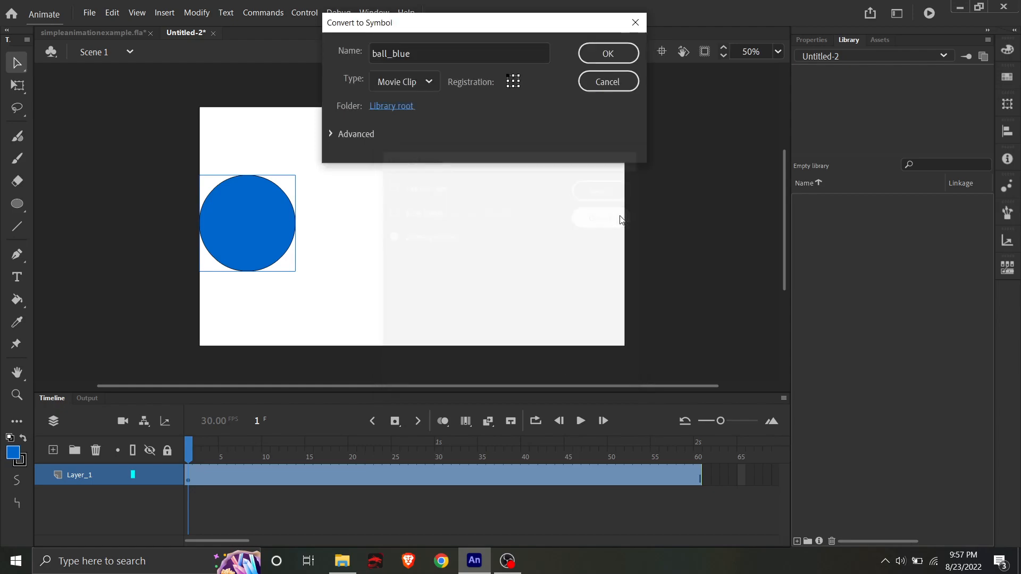
left_click(603, 55)
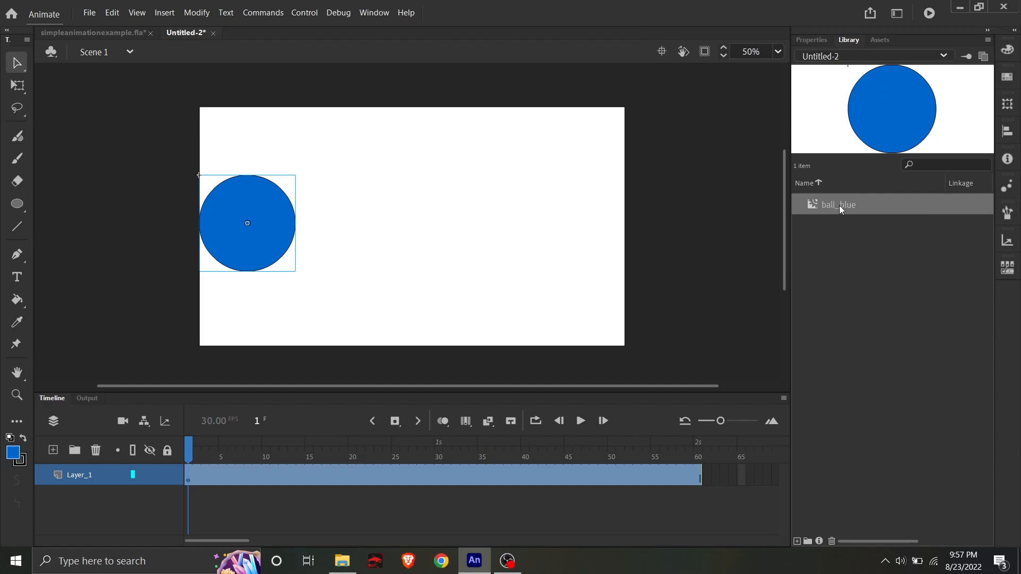
- Place a second ball_blue instance from the library on the stage and delete it again
left_click_drag(840, 204, 524, 207)
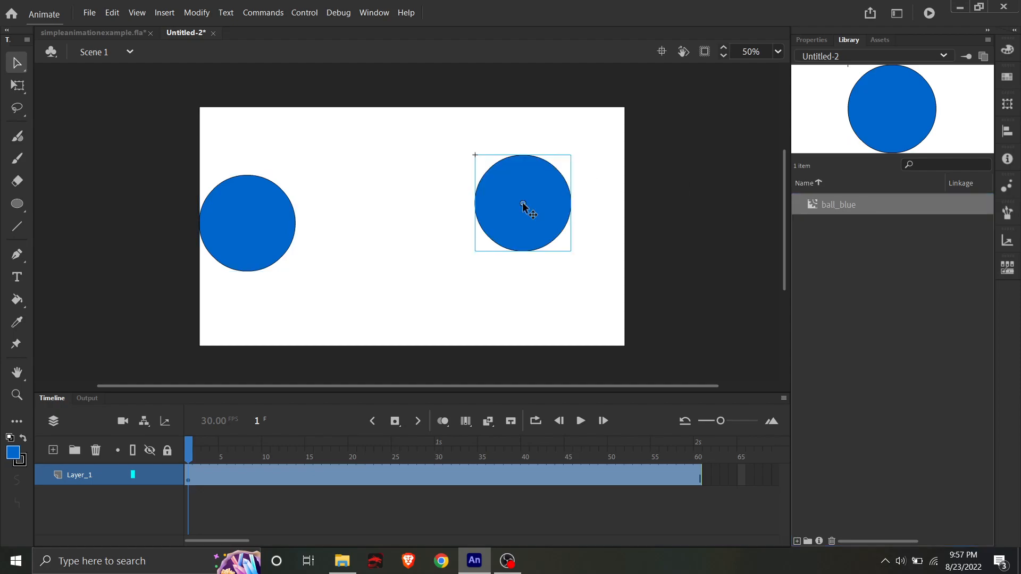
key("Delete")
- Rename Layer_1 as ball
left_click(88, 480)
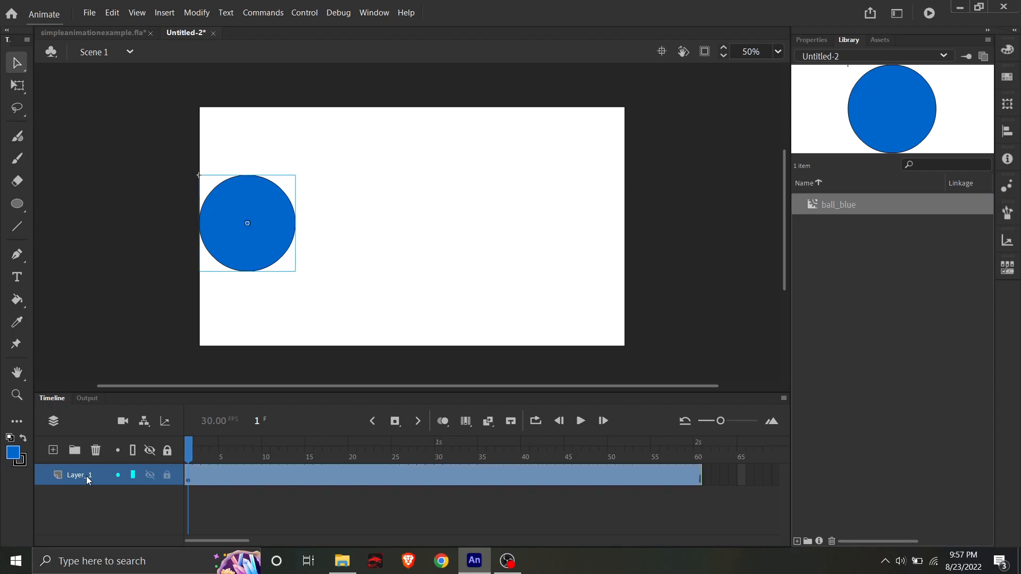
double_click(88, 480)
type("ball")
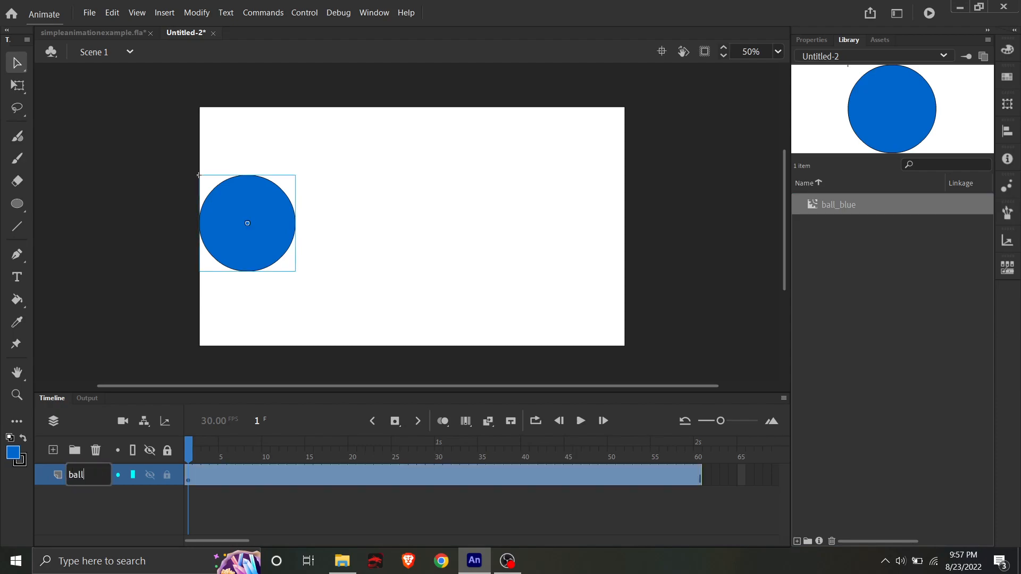
left_click(448, 275)
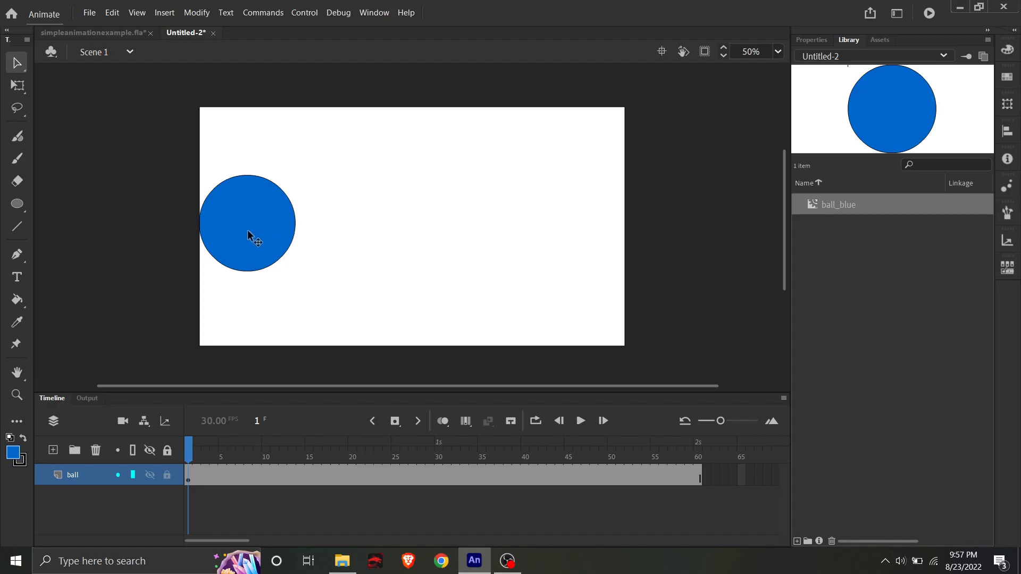
- Insert a keyframe at frame 30 of the ball layer and move the ball straight across to the stage's right edge
left_click(438, 474)
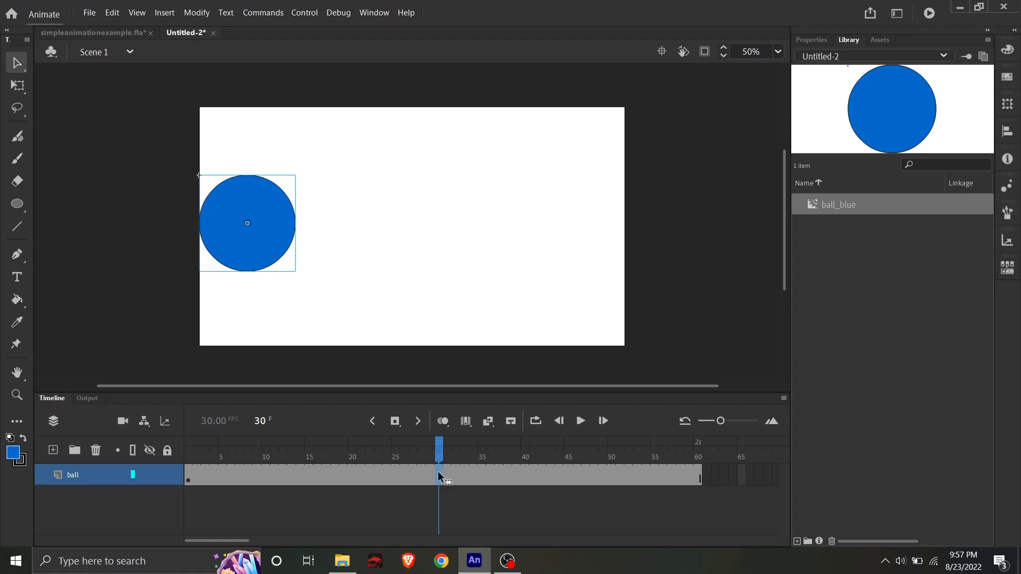
key("F6")
left_click_drag(268, 232, 597, 238)
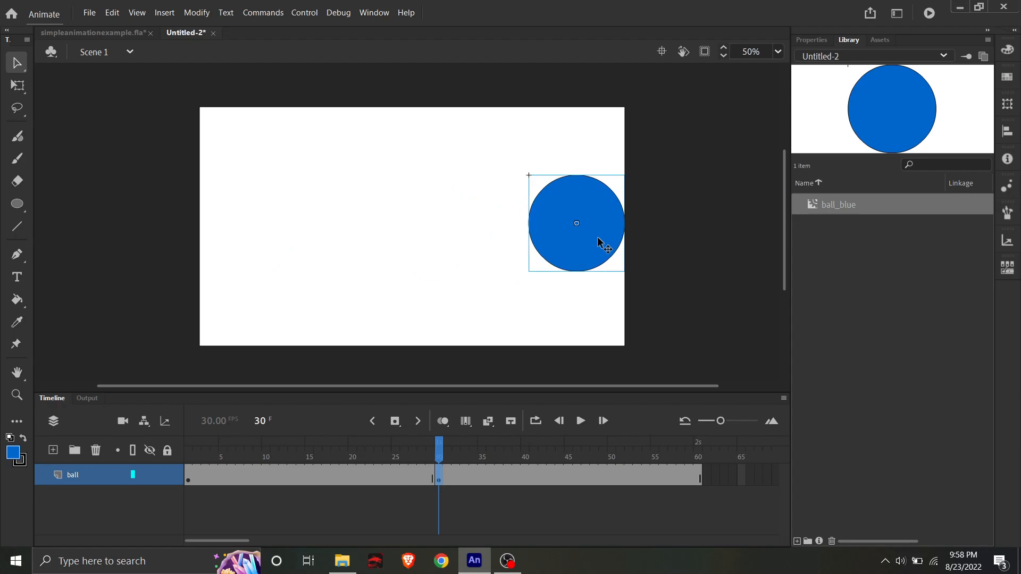
- Insert a keyframe at frame 60 of the ball layer and move the ball straight back to the stage's left edge
left_click(698, 475)
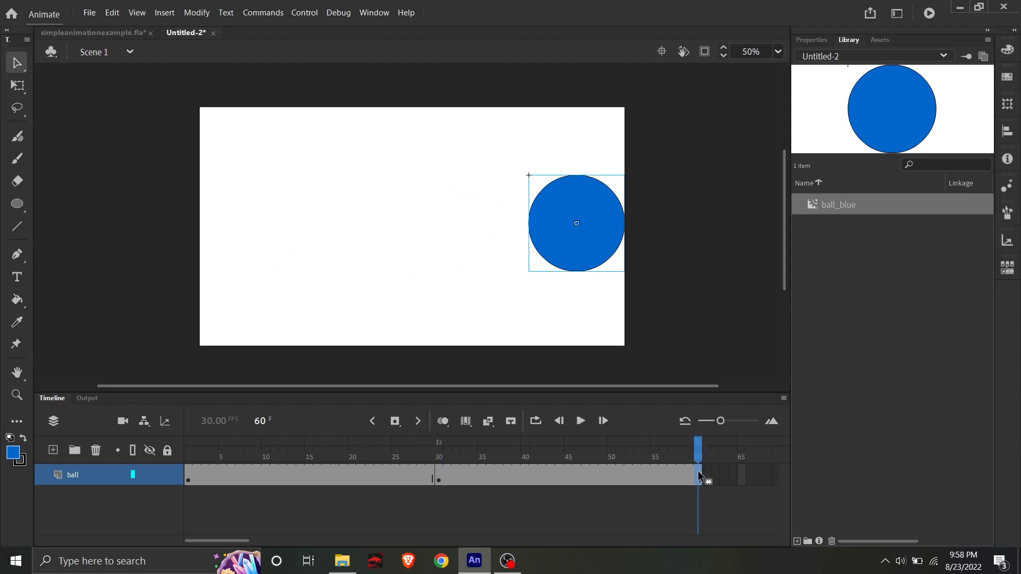
key("F6")
left_click_drag(589, 246, 260, 245)
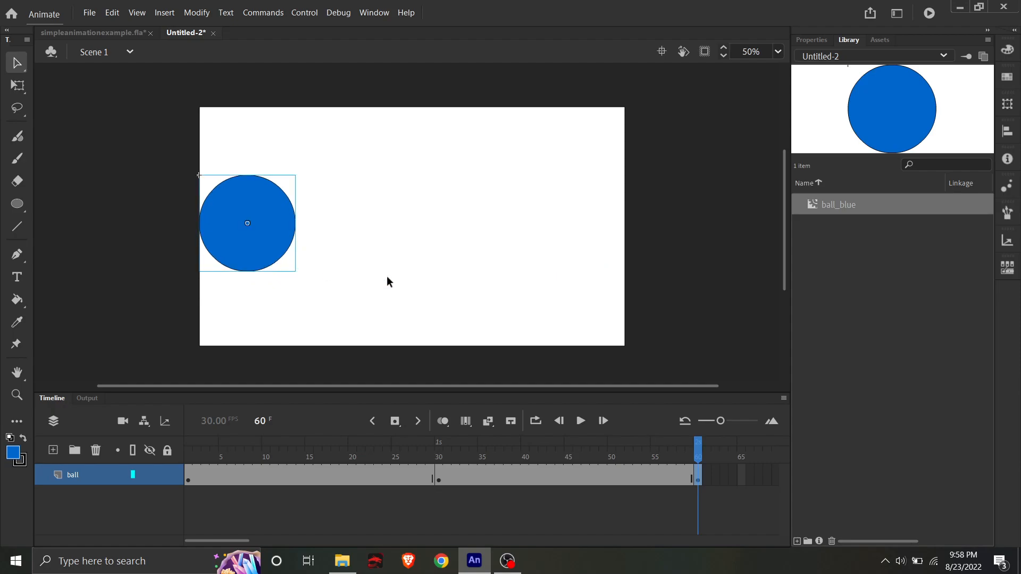
- Create classic tweens on the ball layer between frames 1 and 30 and between frames 30 and 60
left_click(697, 451)
left_click_drag(697, 451, 188, 451)
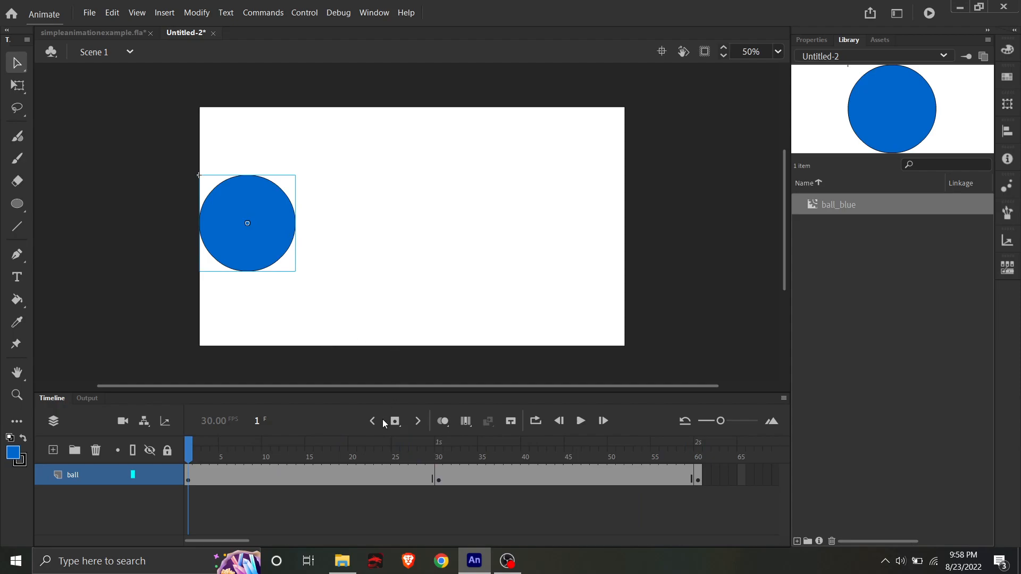
right_click(339, 468)
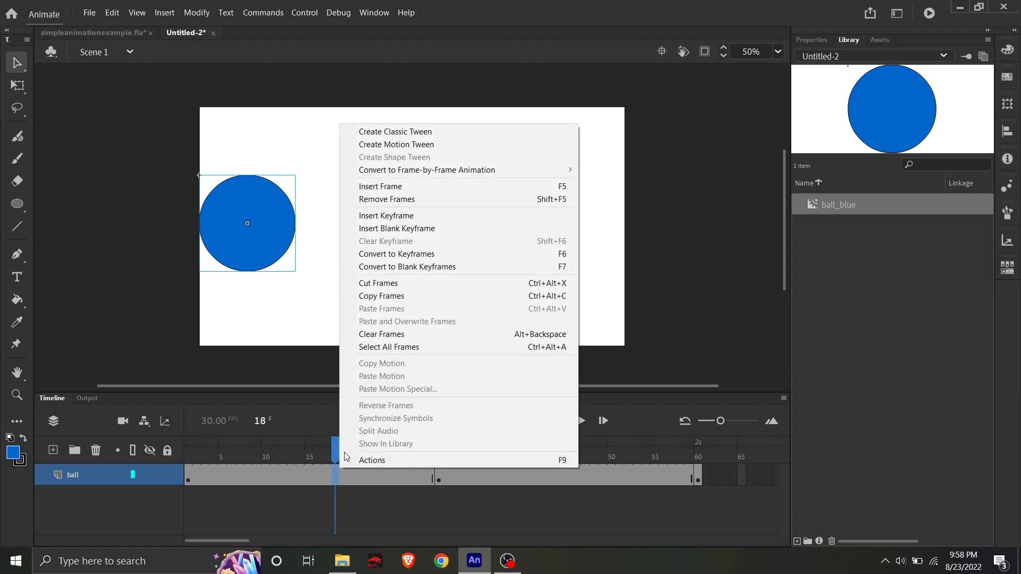
left_click(435, 130)
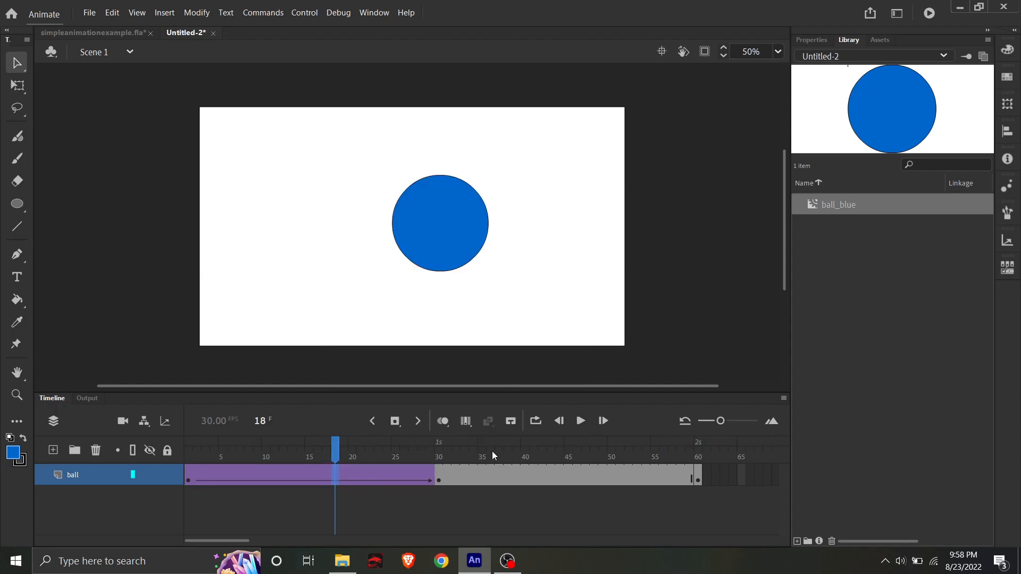
right_click(467, 476)
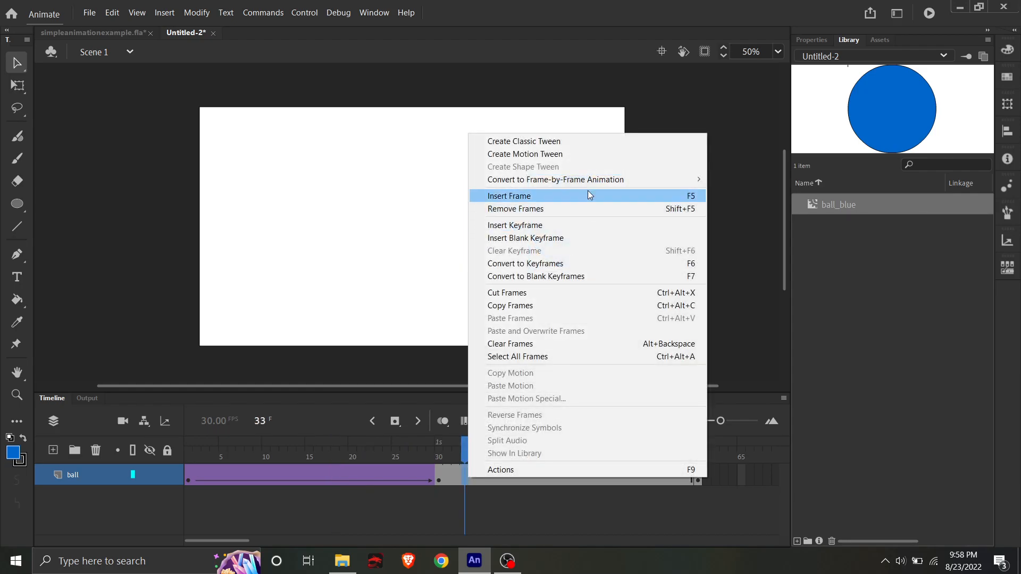
left_click(585, 139)
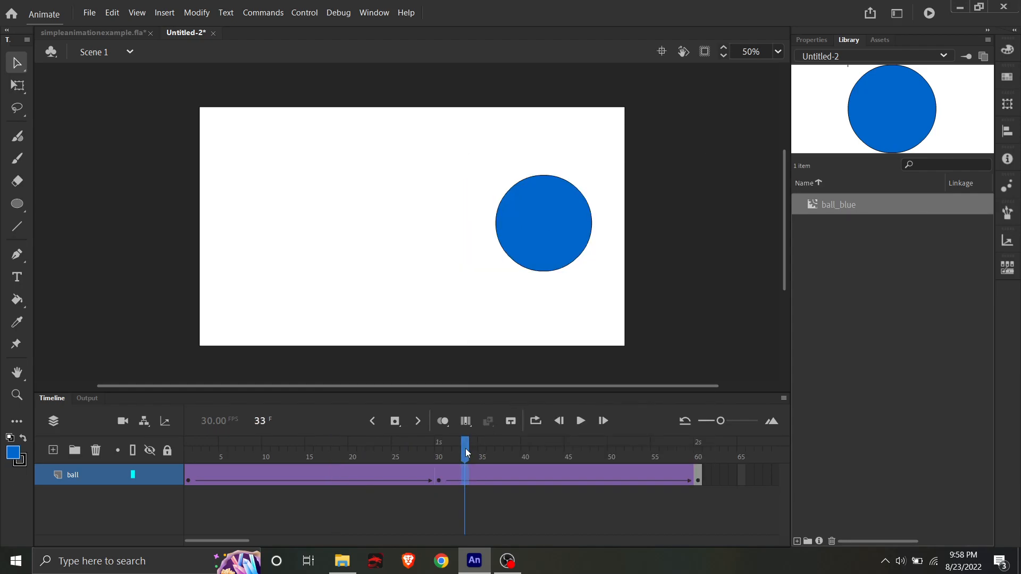
- Play the ball animation from frame 1 to check the movement across the stage and back
left_click_drag(462, 455, 188, 454)
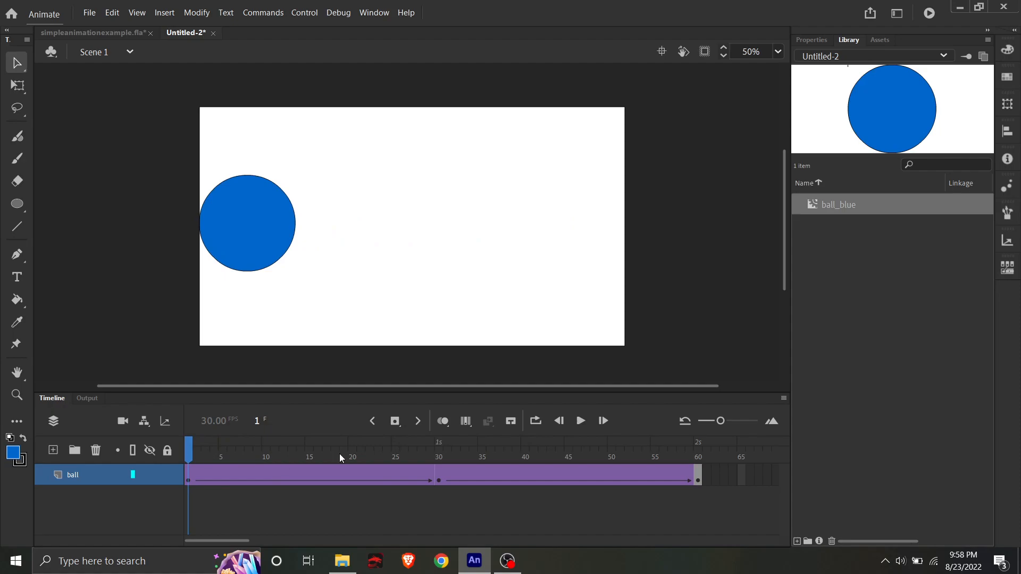
left_click(584, 422)
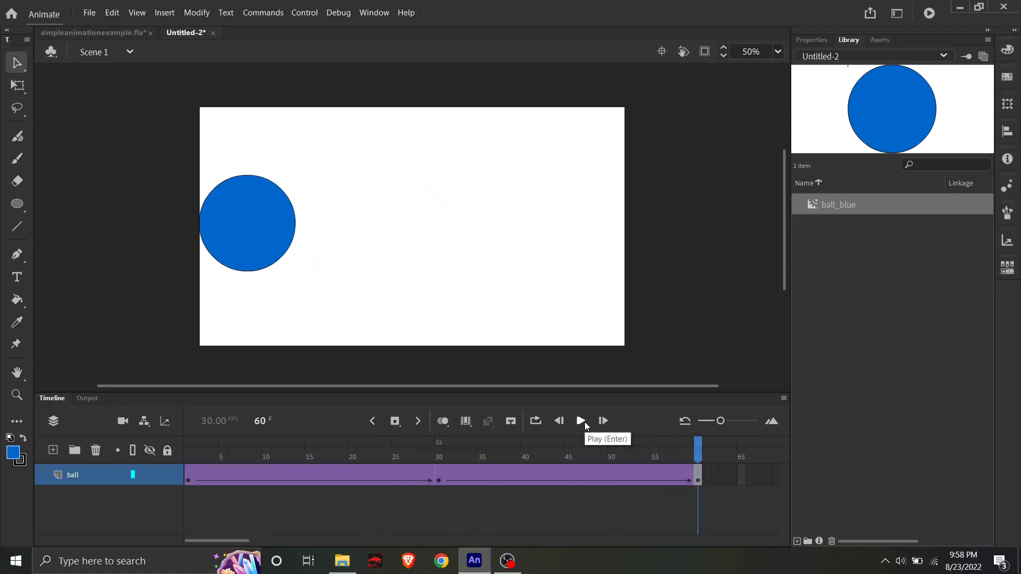
left_click(585, 422)
- Insert a keyframe at frame 26 of the ball layer and squash the ball vertically about its centre with Free Transform
left_click_drag(700, 451, 416, 460)
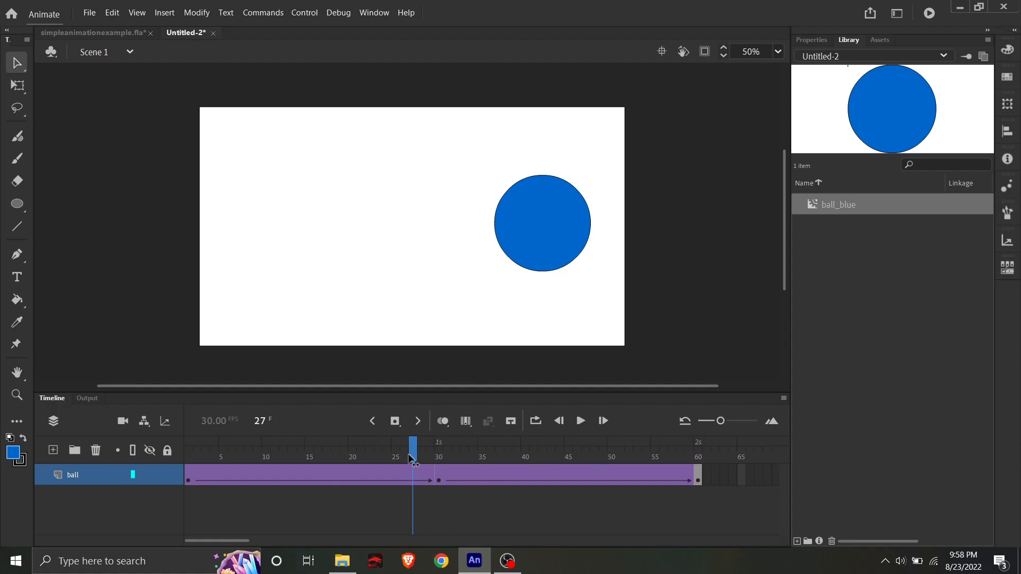
left_click_drag(412, 461, 406, 460)
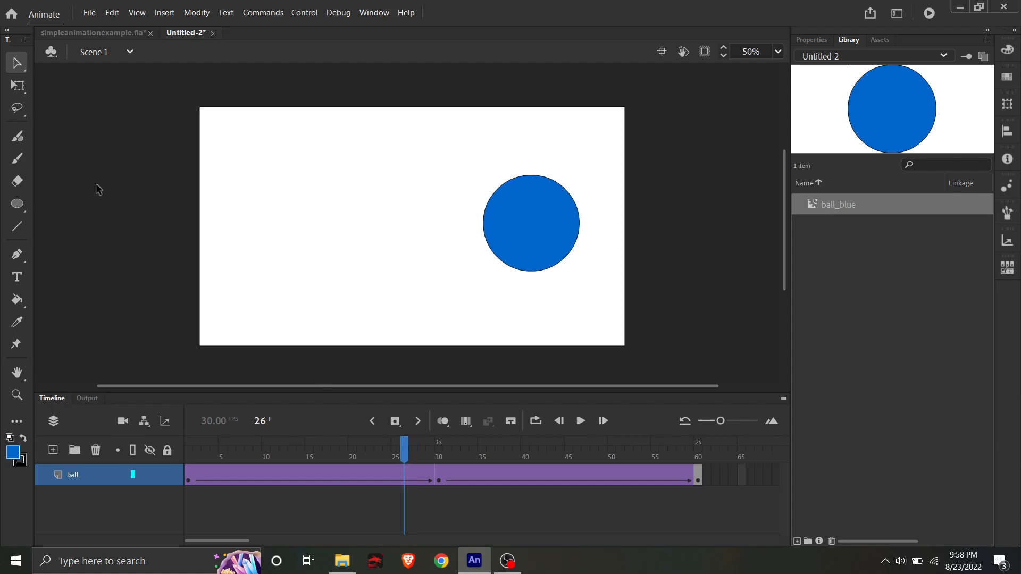
left_click(22, 92)
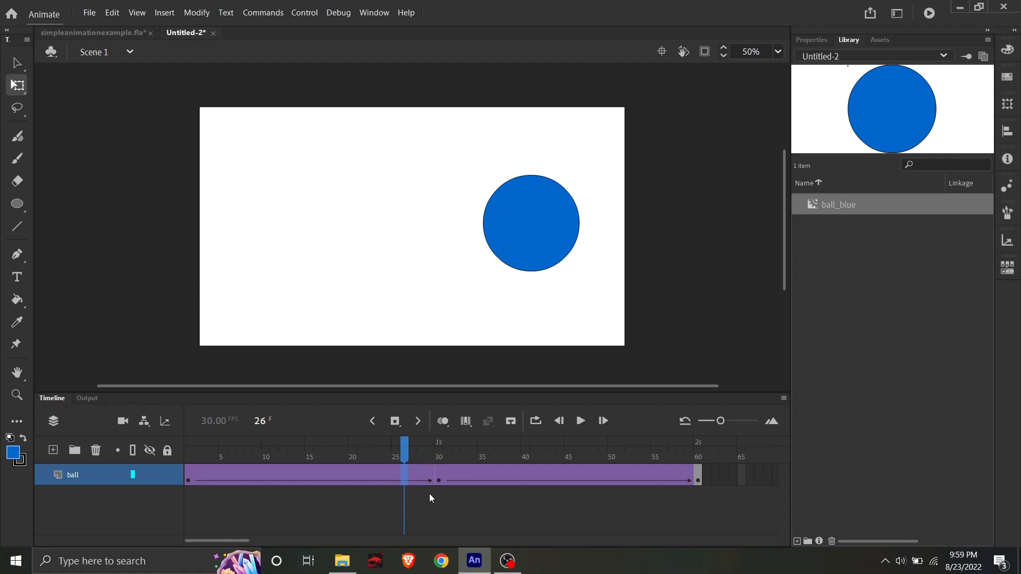
key("F6")
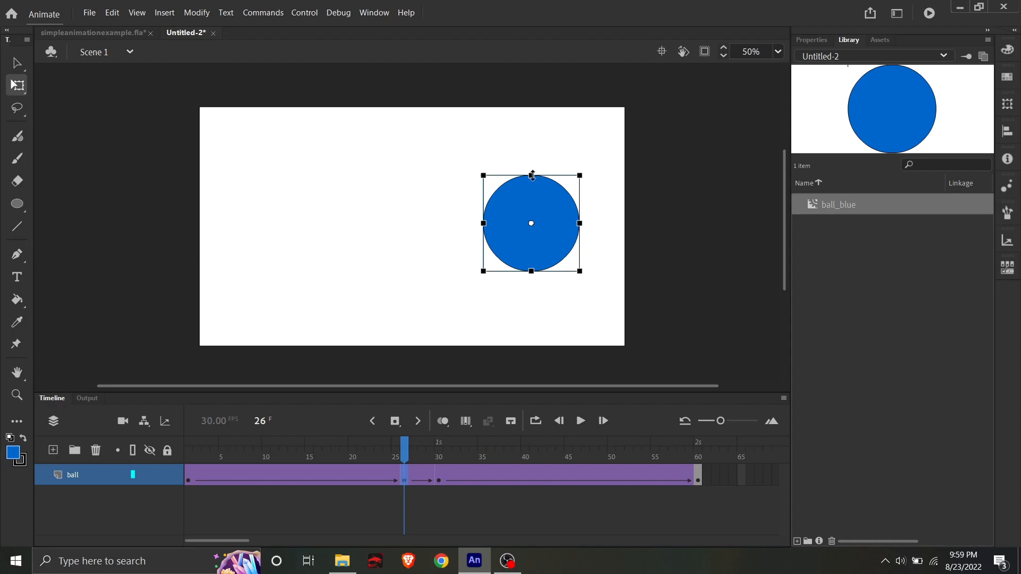
left_click_drag(532, 176, 532, 186)
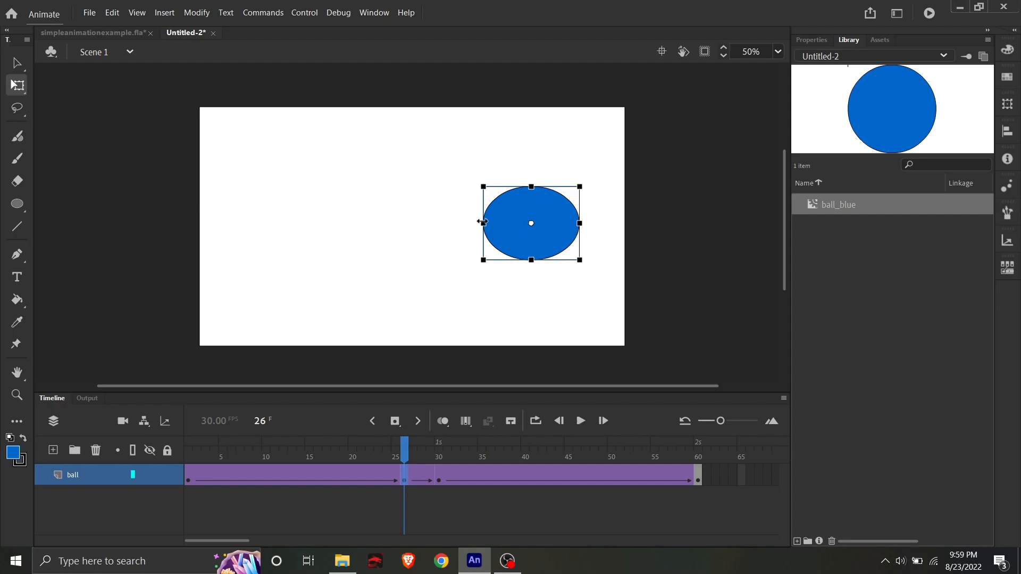
- Stretch the ball horizontally about its centre at frame 26 with Free Transform
left_click_drag(478, 223, 478, 225)
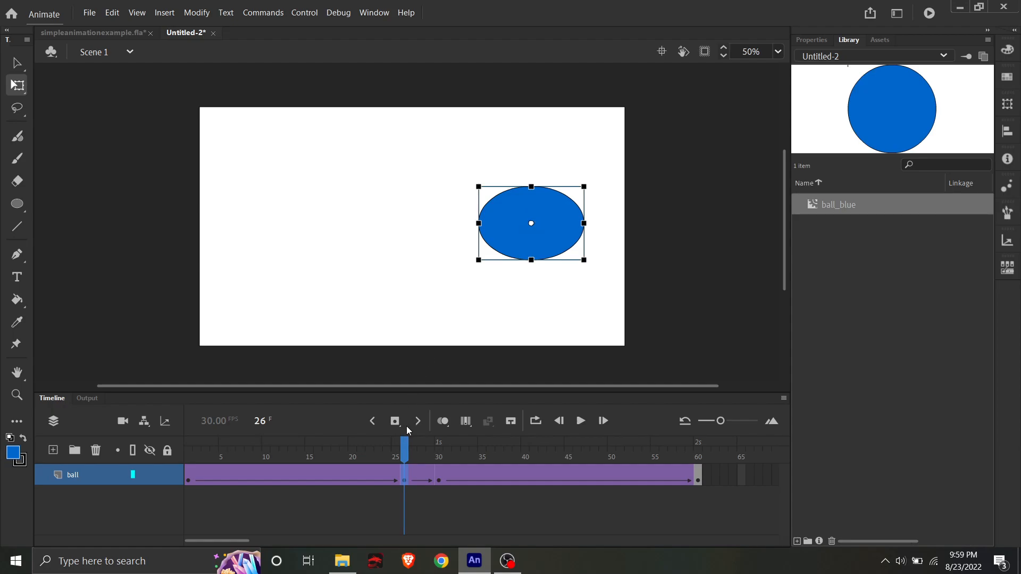
- At the frame 30 keyframe, narrow the ball, move it against the stage's right edge and stretch it vertically about its centre
left_click(440, 482)
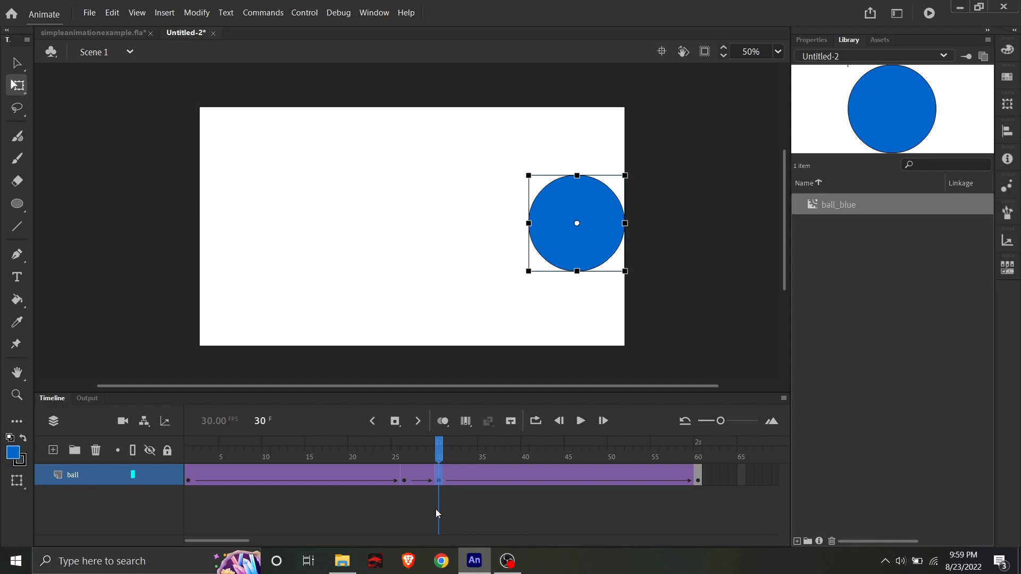
left_click_drag(531, 224, 543, 224)
key("Right")
key("Right")
key("Right")
key("Right")
key("Right")
key("Right")
key("Right")
key("Right")
key("Right")
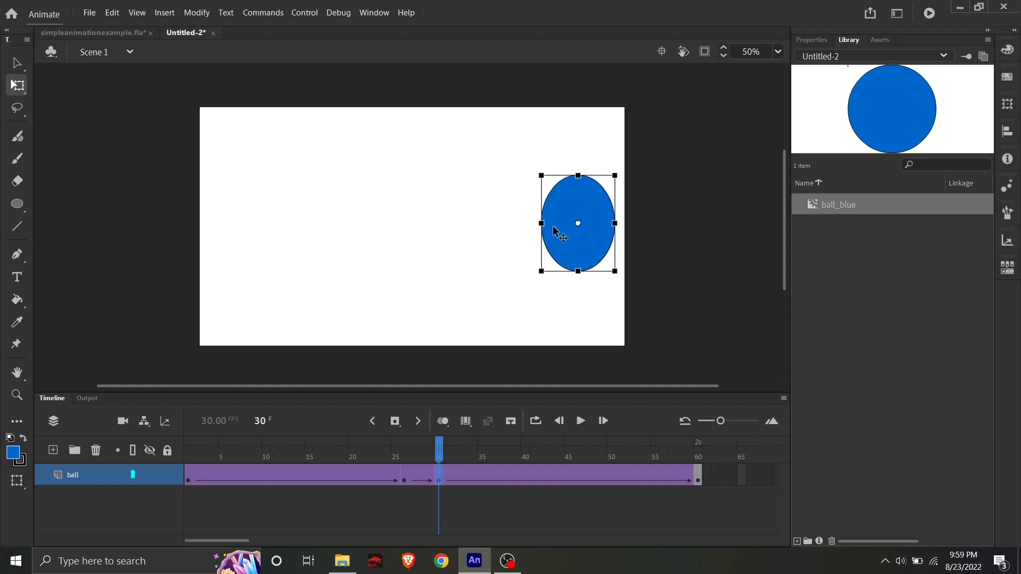
key("Right")
key("Right")
key("Right")
key("Right")
key("Right")
key("Right")
key("Right")
key("Right")
key("Right")
key("Right")
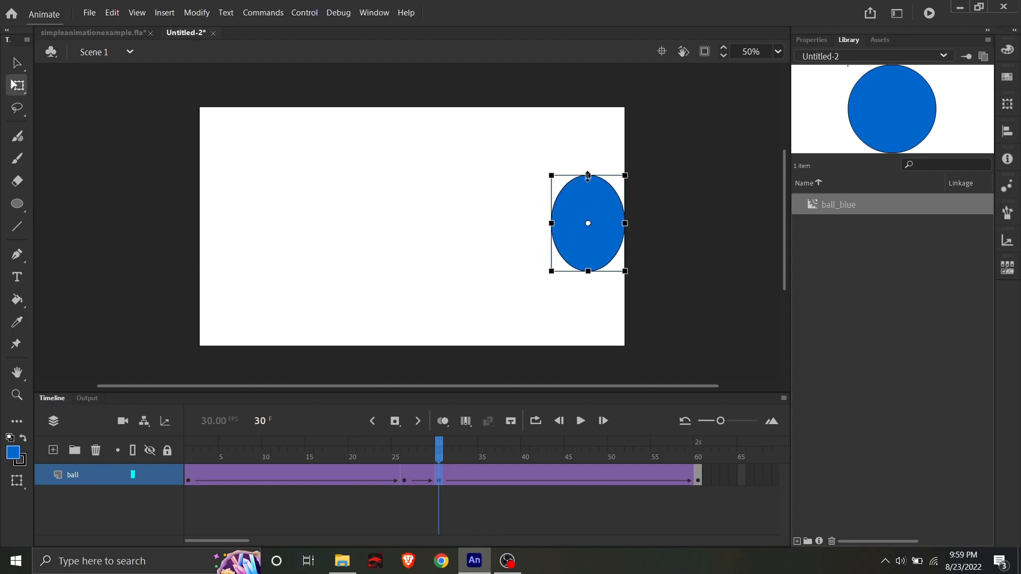
left_click_drag(587, 175, 588, 167)
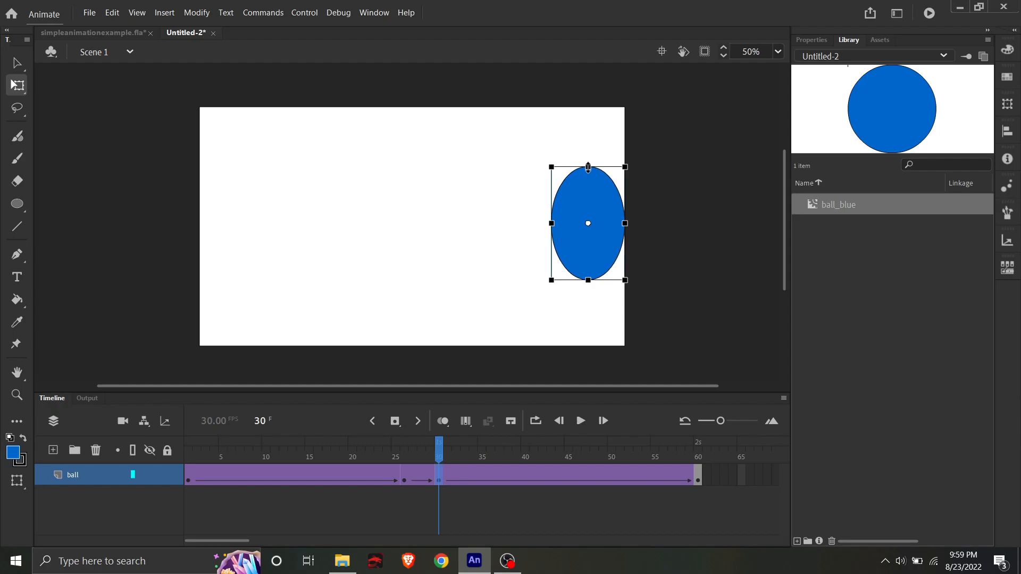
- Insert a keyframe at frame 33 of the ball layer, then squash the ball vertically and widen it slightly about its centre
left_click_drag(439, 449, 462, 467)
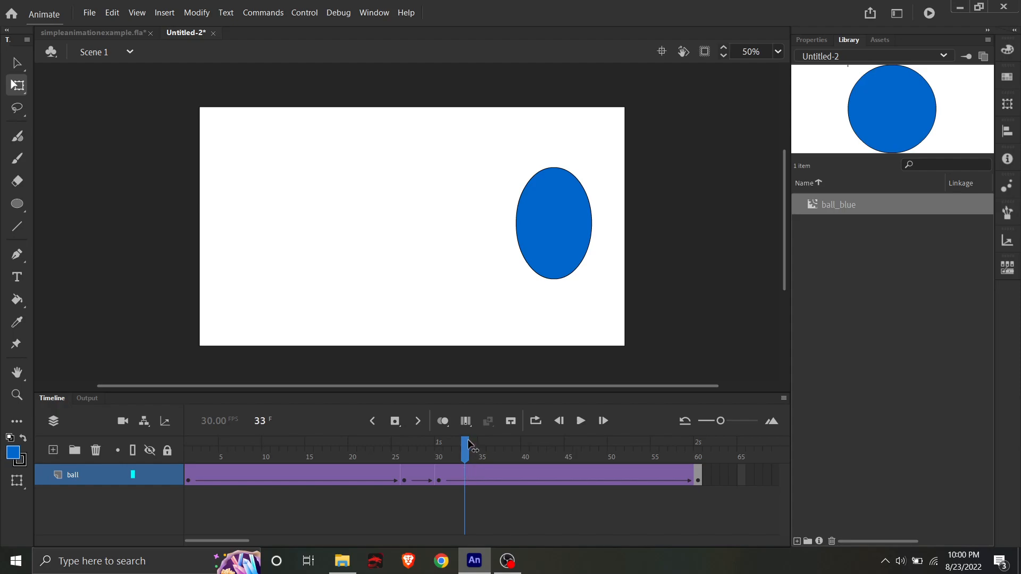
left_click(464, 479)
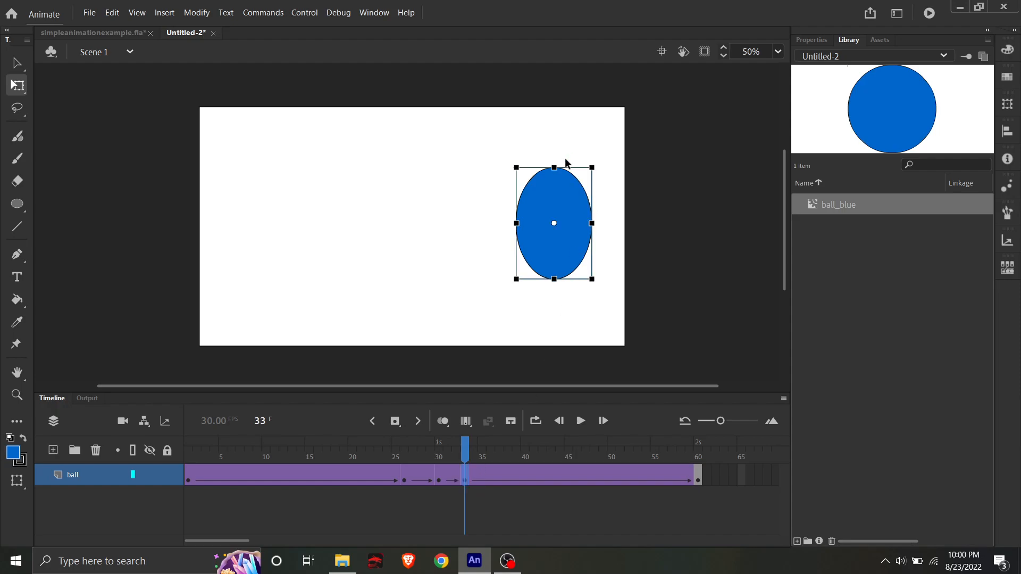
left_click_drag(555, 166, 557, 189)
left_click_drag(515, 224, 512, 223)
- Play the animation from frame 1 to check the ball's squash and stretch near the stage's right edge
left_click(467, 448)
left_click_drag(467, 450, 191, 457)
left_click(581, 421)
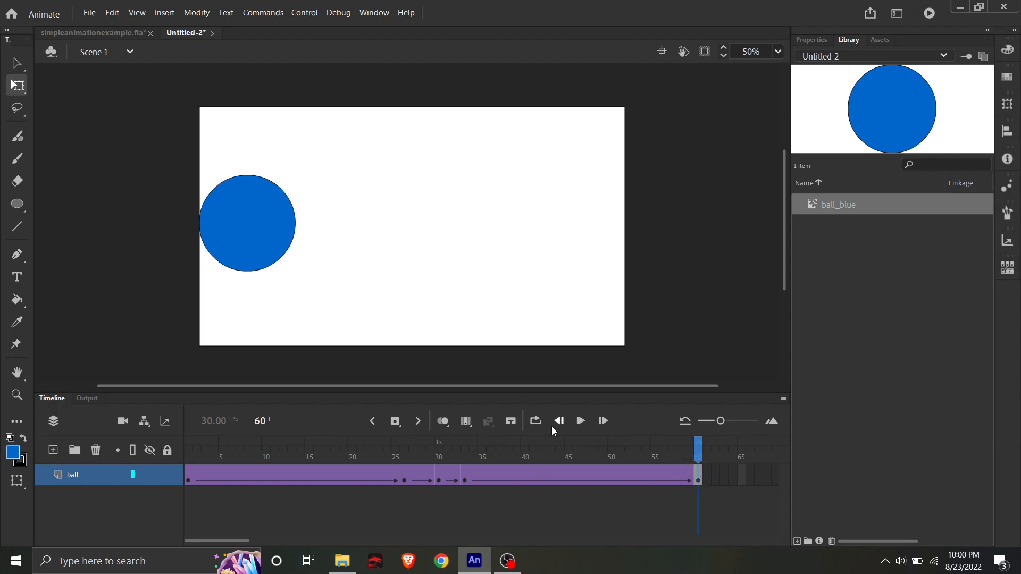
left_click(581, 421)
left_click(508, 563)
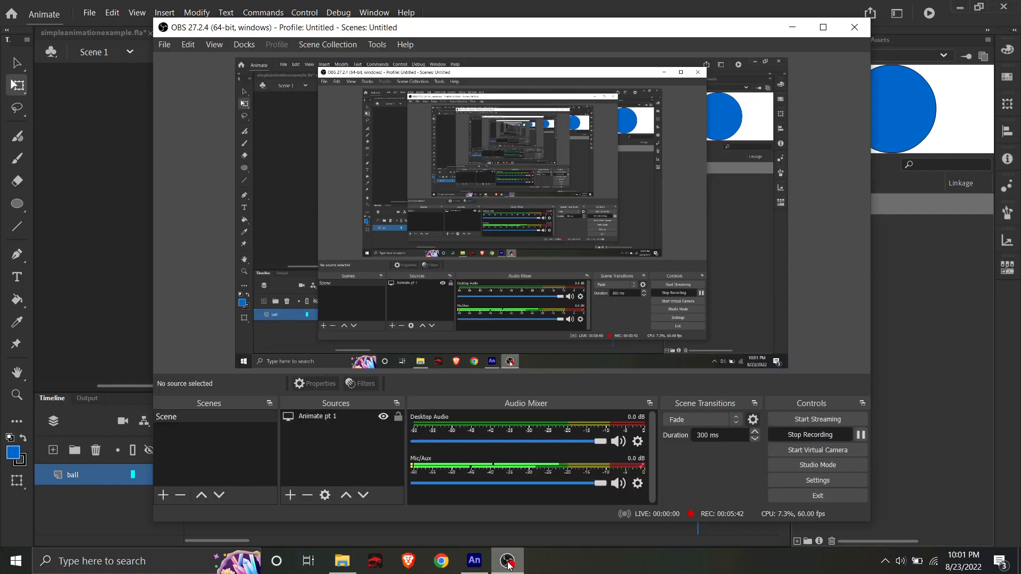